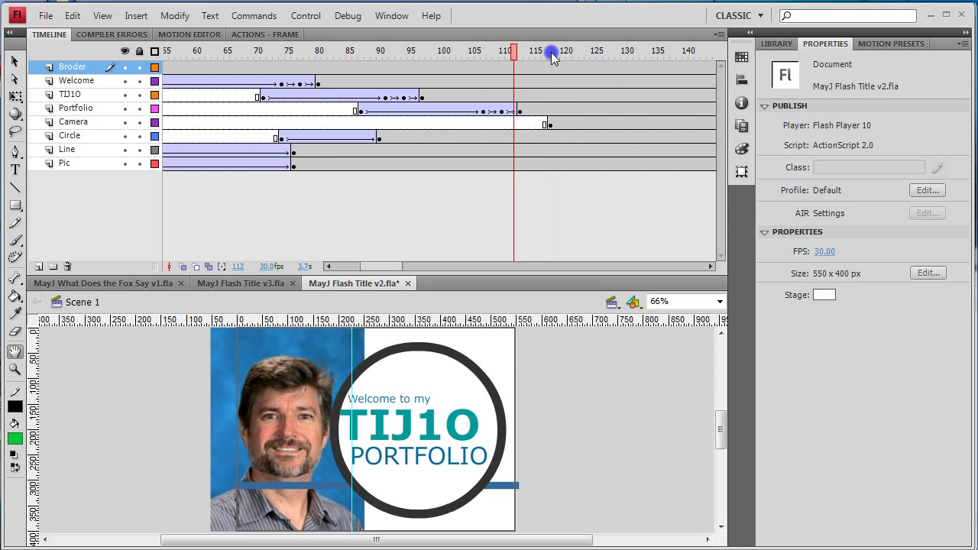
- Preview the compiled movie once, close the preview, and play the last frames of the animation on the timeline
key("ctrl+Return")
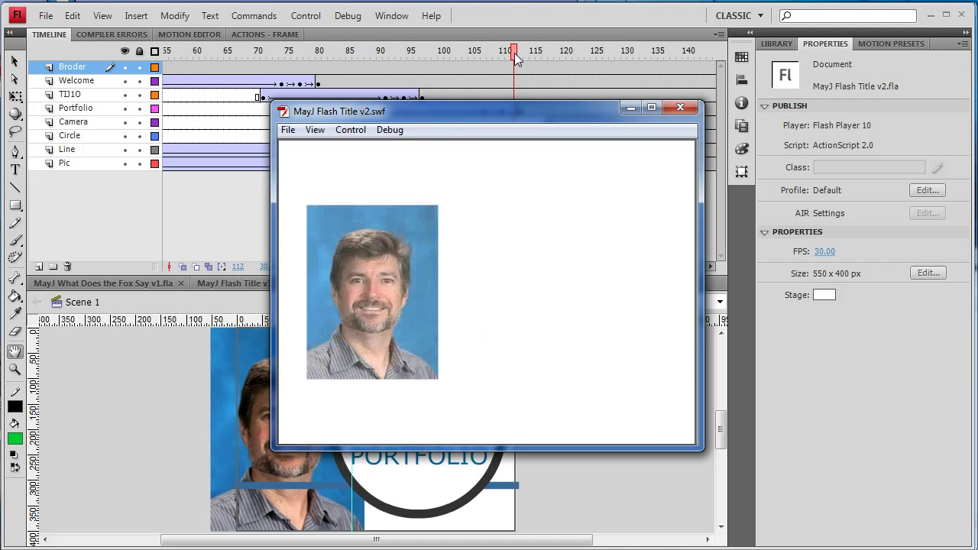
left_click(683, 109)
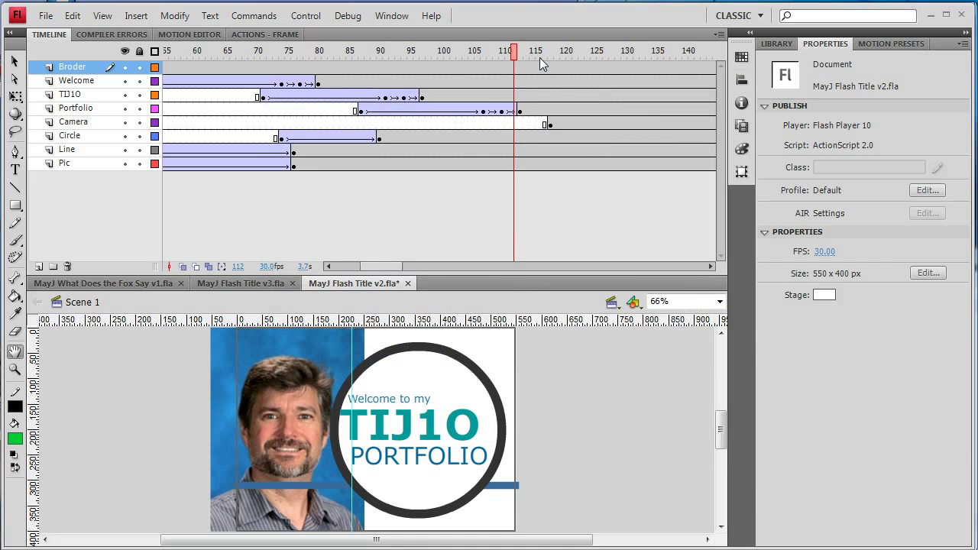
left_click(512, 53)
key("Return")
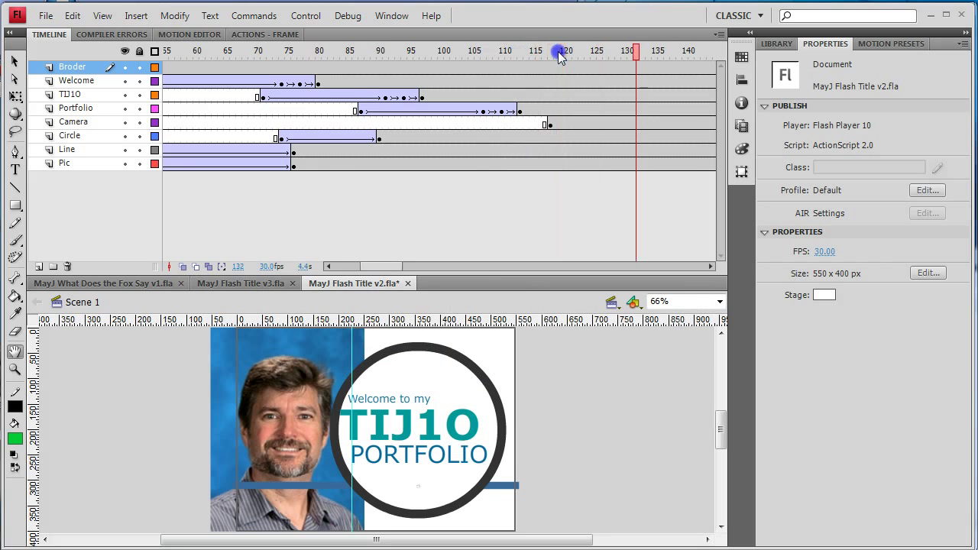
- Add a new layer above the Broder layer and name it ACTIONS
left_click(38, 268)
double_click(74, 69)
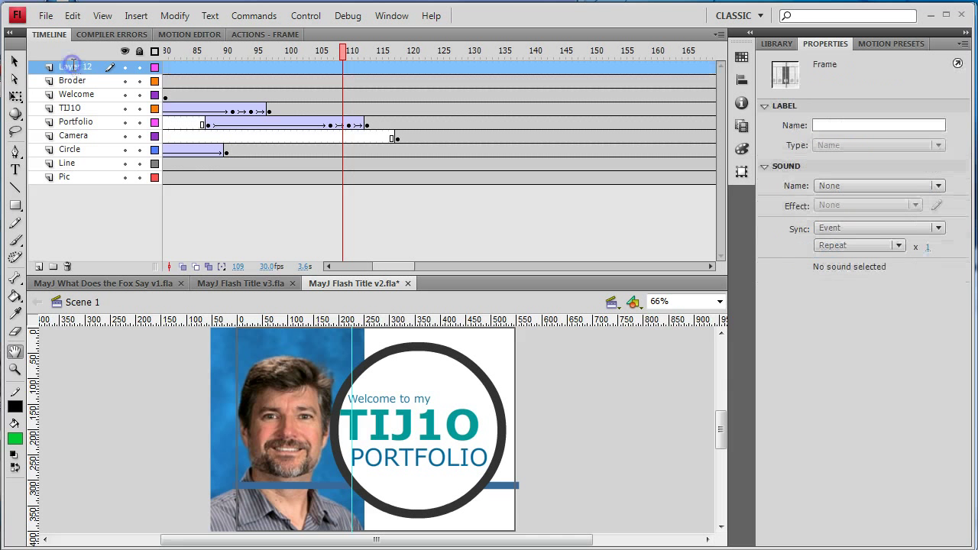
type("A")
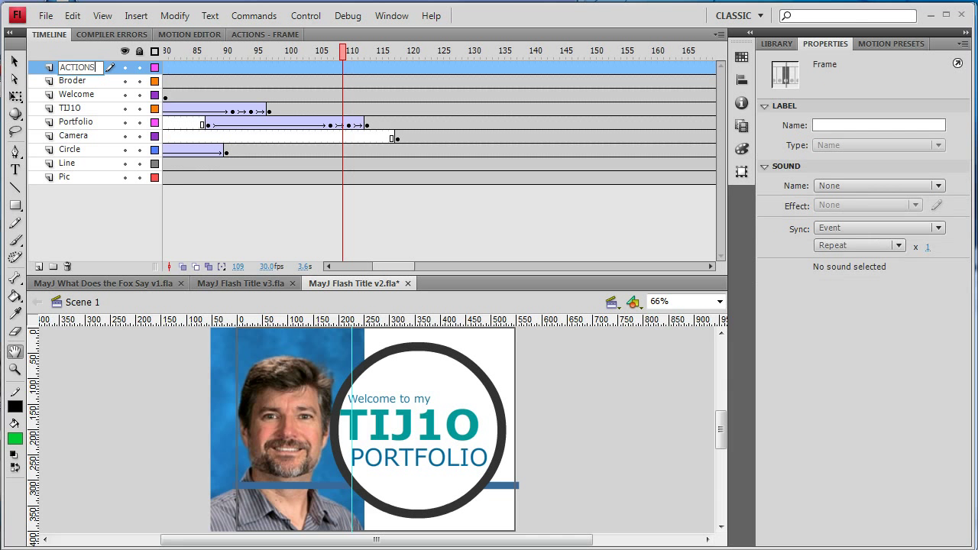
type("CTIONS")
key("Return")
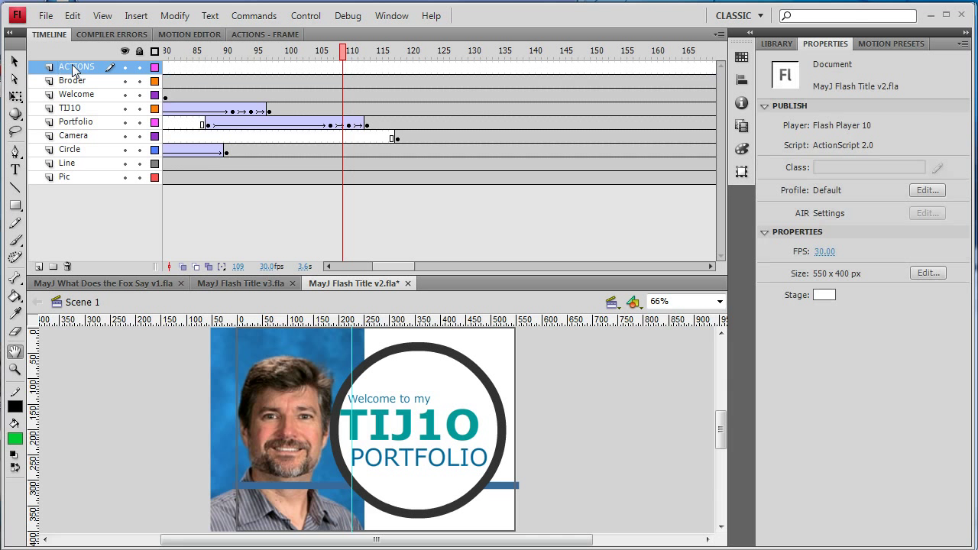
- Insert a blank keyframe at frame 118 of the ACTIONS layer, matching the Camera layer's keyframe
left_click(343, 53)
key("Return")
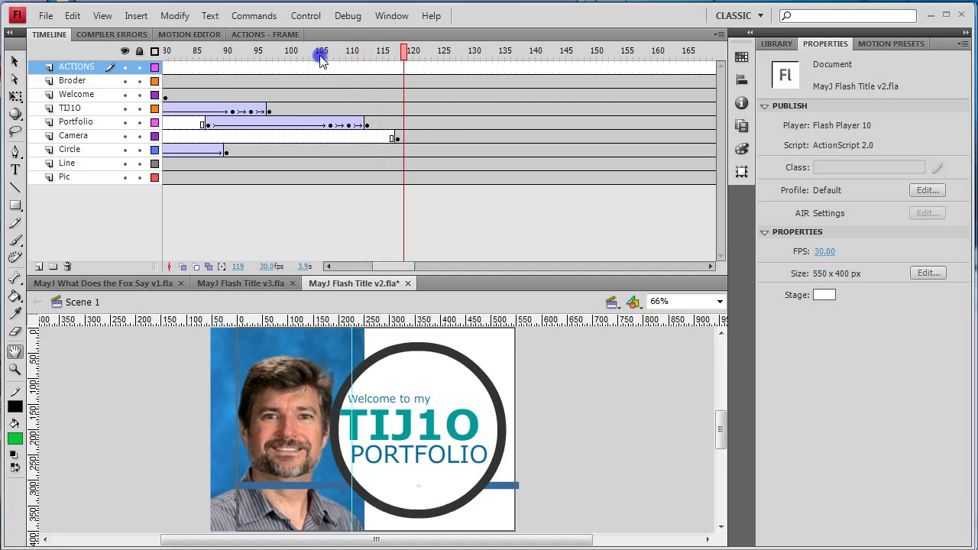
left_click(401, 54)
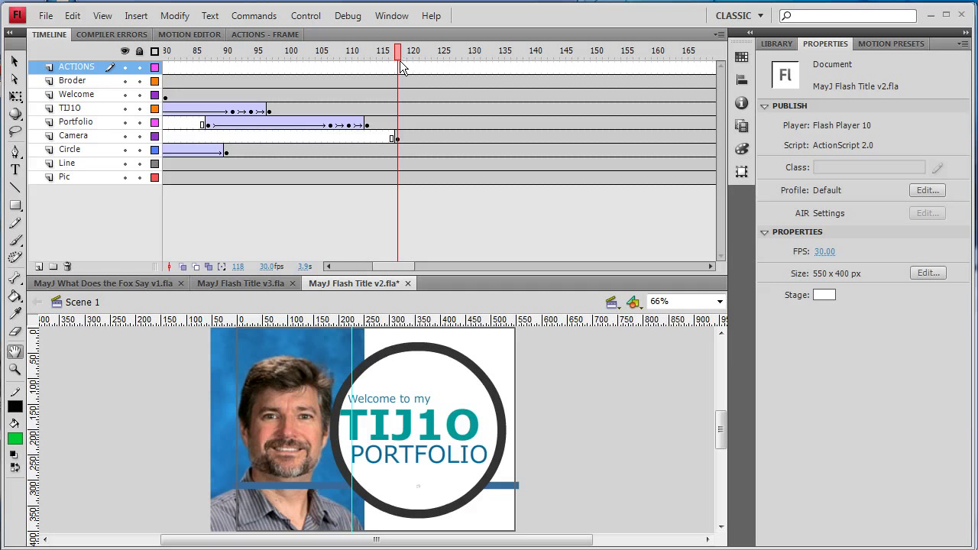
left_click(400, 67)
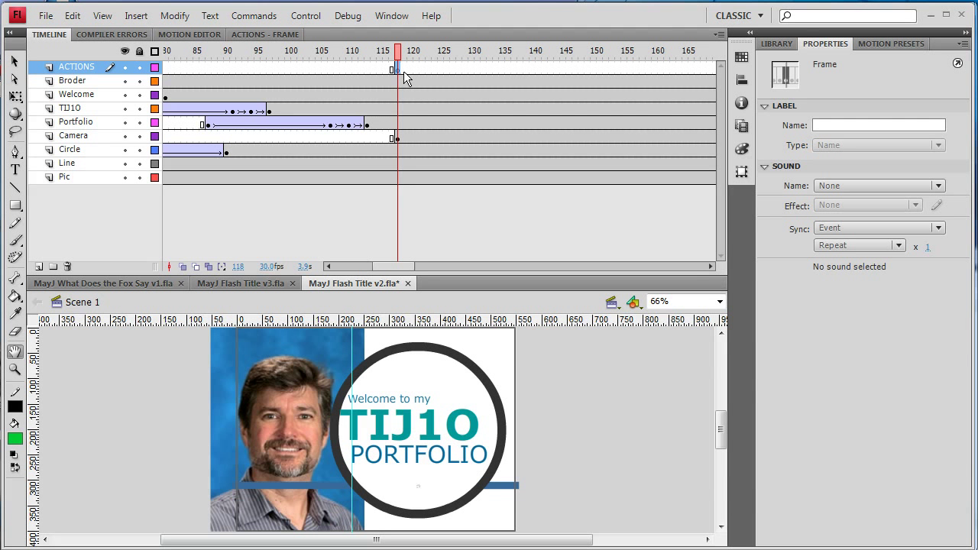
left_click(375, 55)
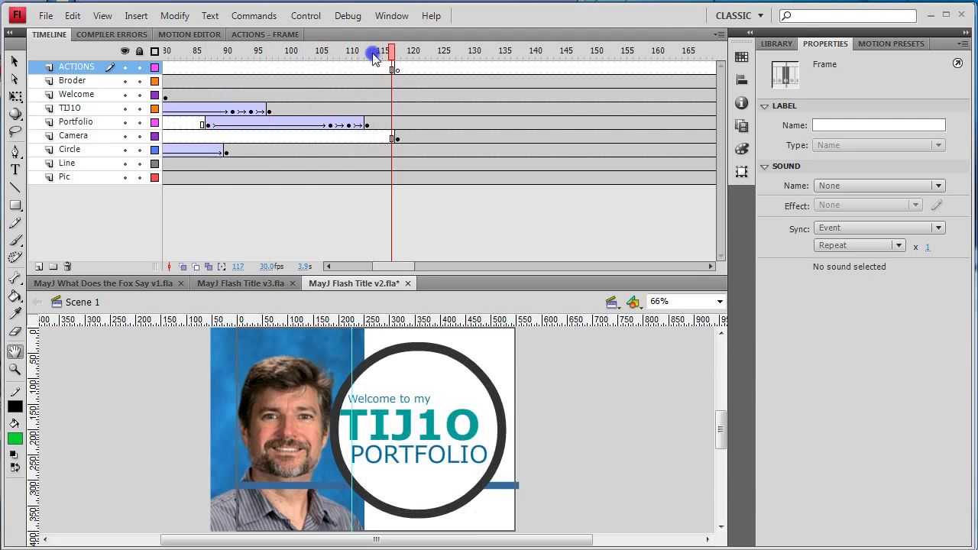
left_click(398, 69)
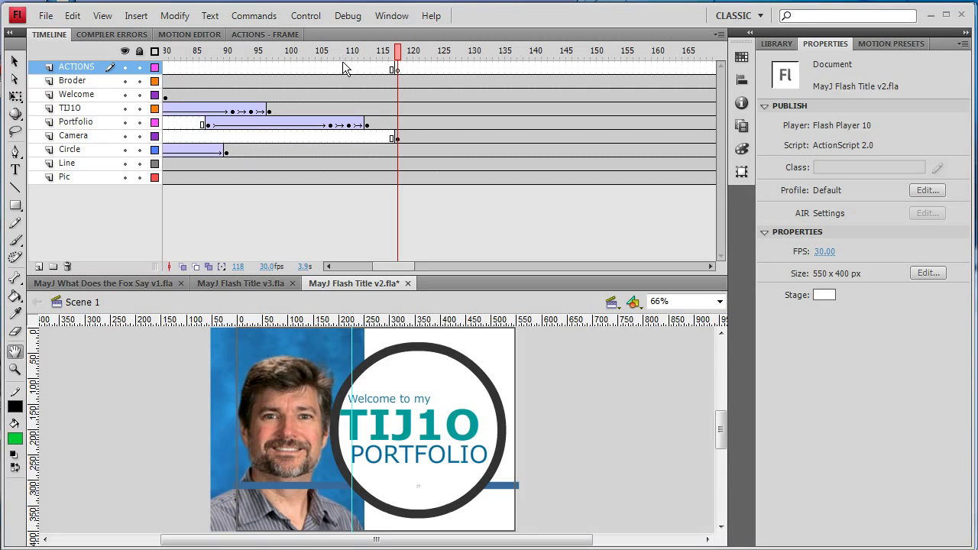
- Open the frame script editor as a floating window and move it clear of the ACTIONS layer's frames in the timeline
key("F9")
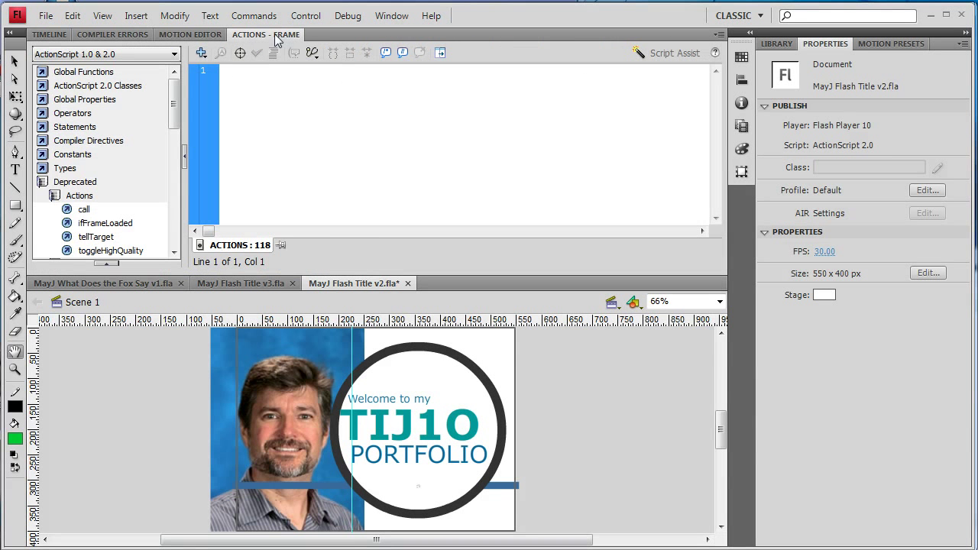
left_click_drag(276, 39, 281, 66)
left_click(49, 35)
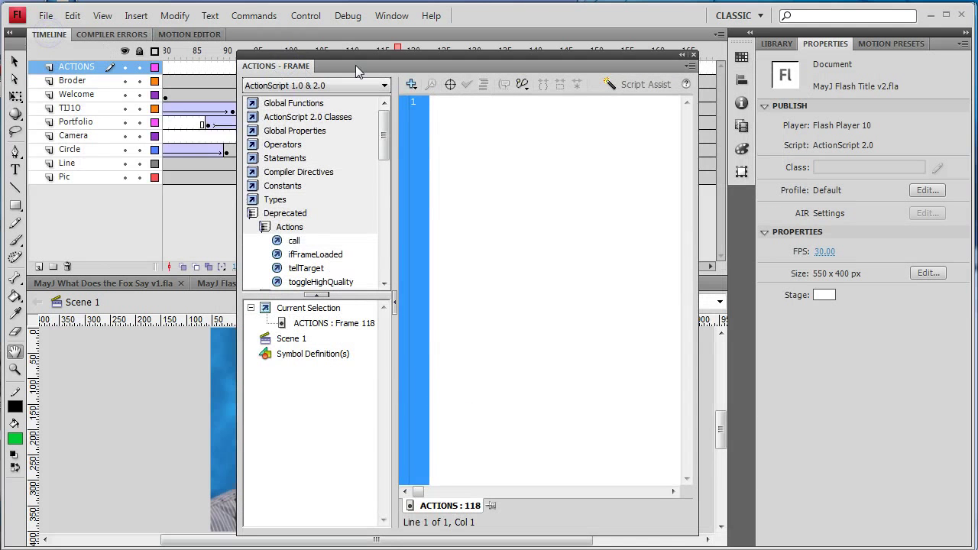
left_click_drag(356, 66, 238, 103)
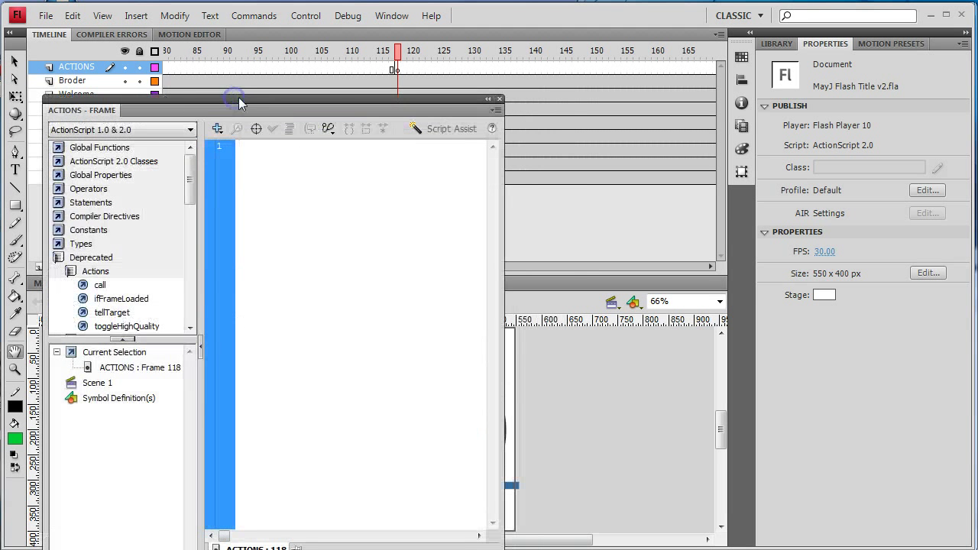
- Add a stop action from the ActionScript 1.0 & 2.0 Timeline Control functions to frame 118 of the ACTIONS layer
left_click(399, 69)
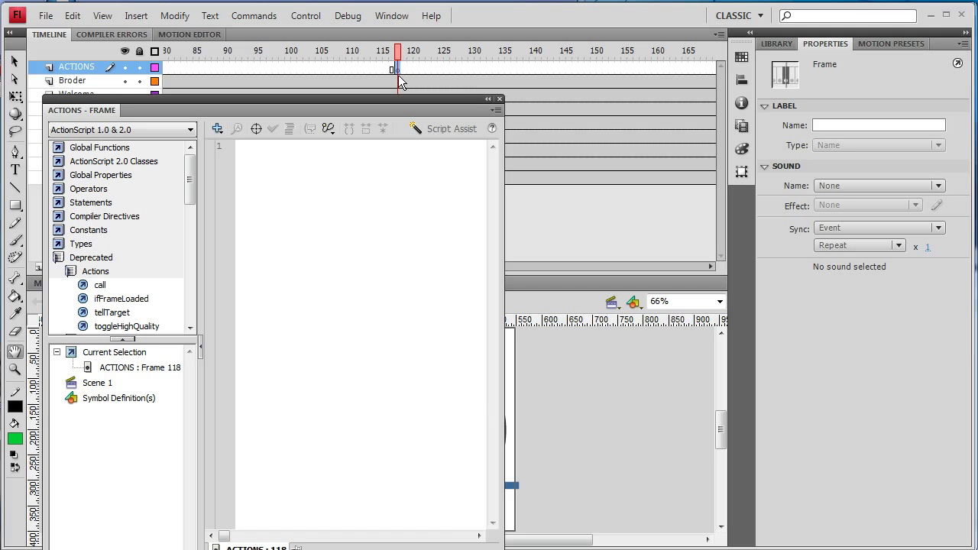
left_click(297, 164)
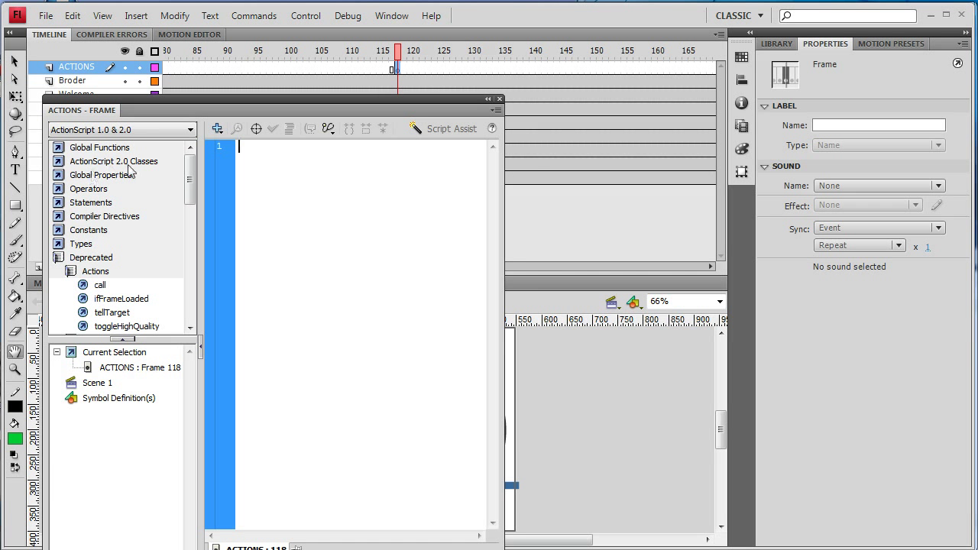
left_click(78, 148)
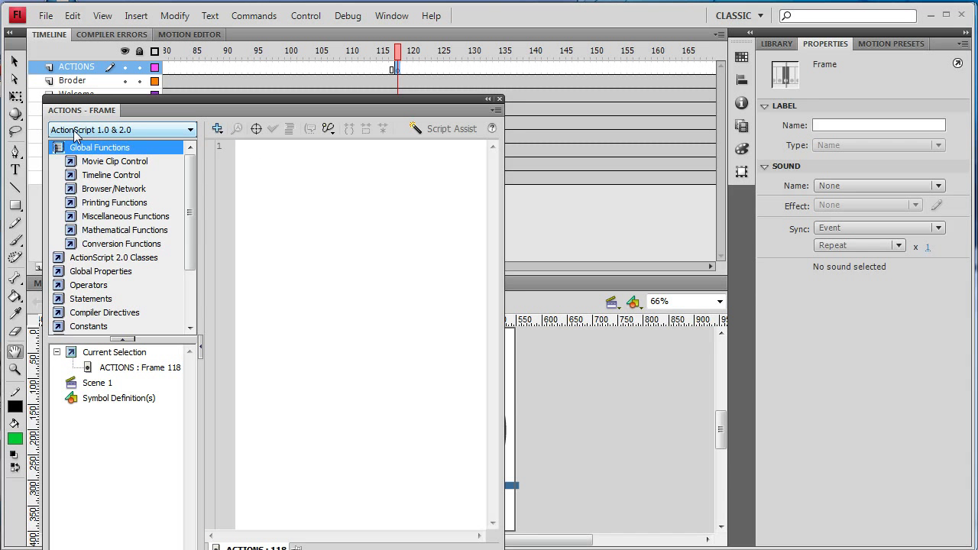
left_click(134, 133)
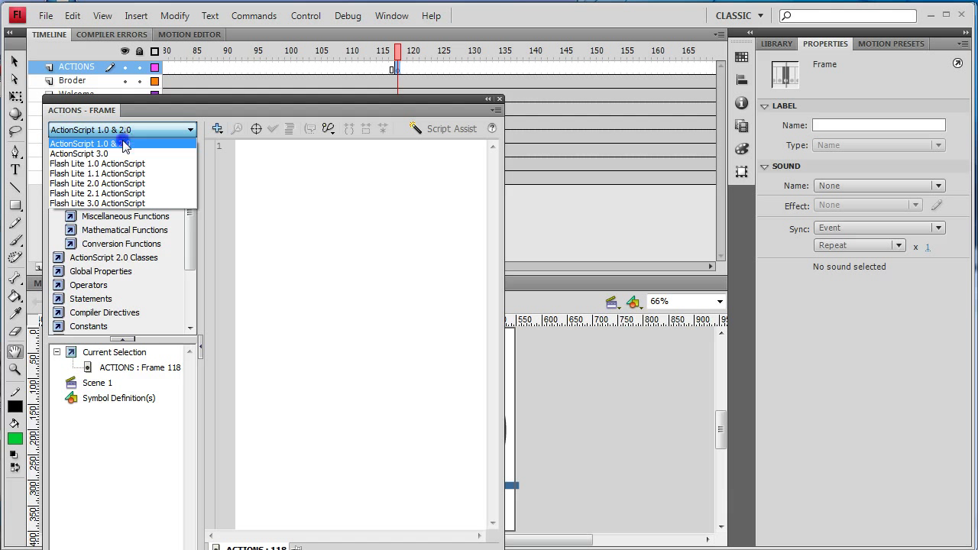
left_click(125, 144)
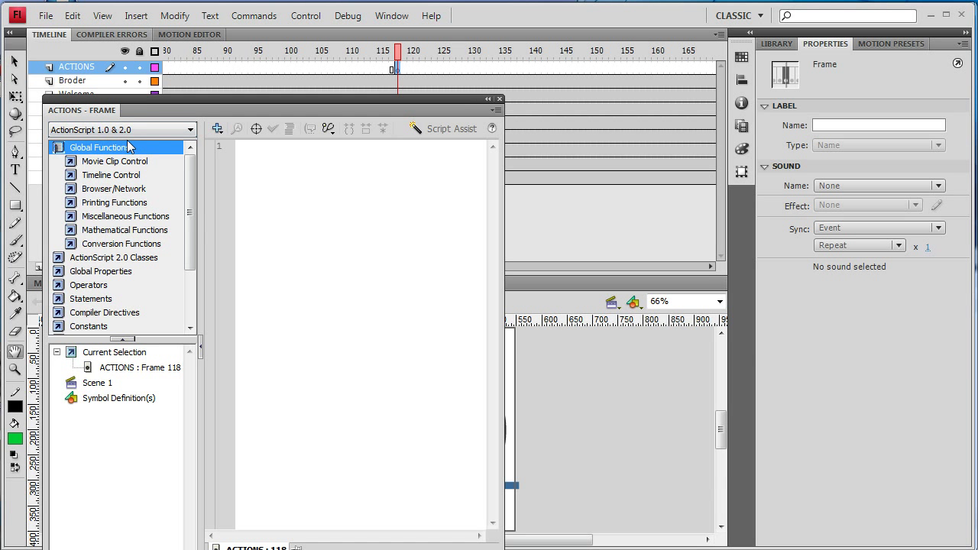
left_click(91, 180)
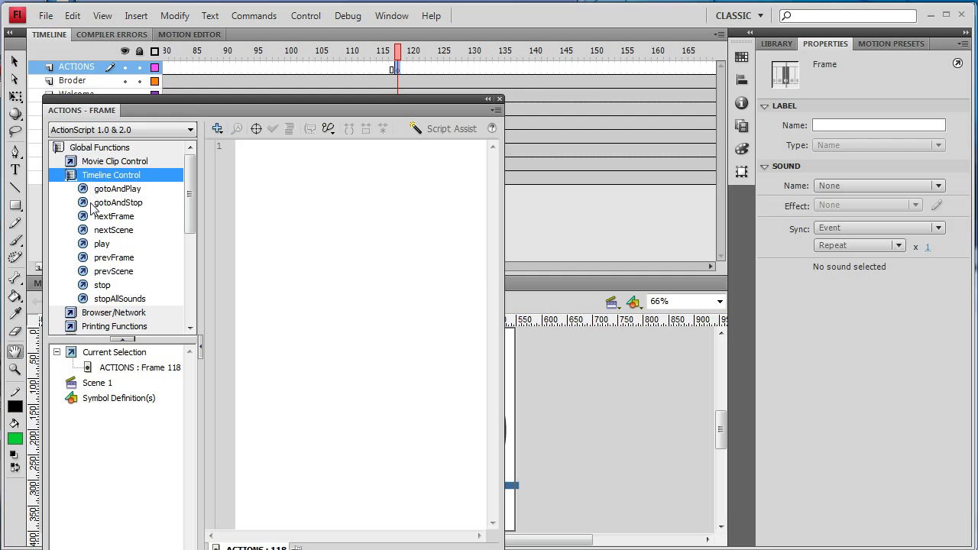
double_click(97, 288)
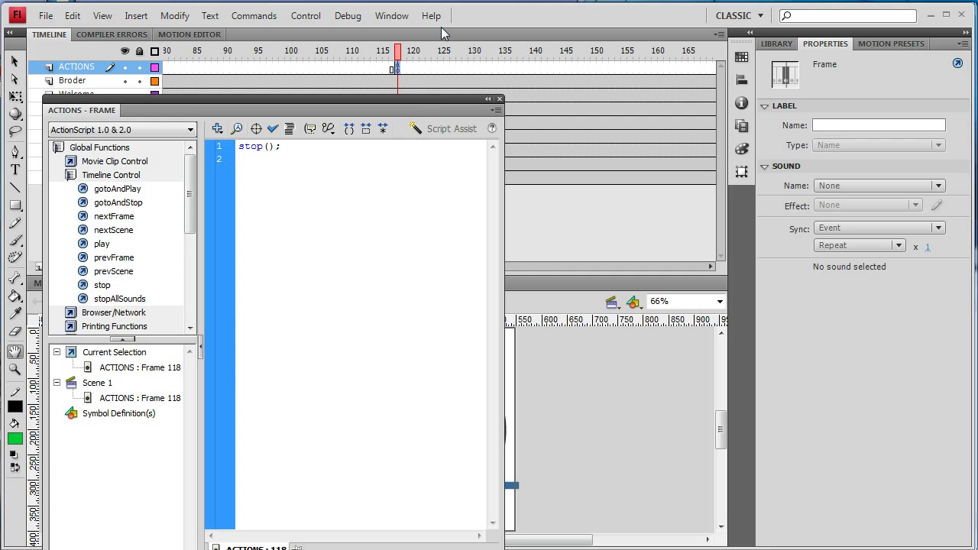
- Test the movie with the stop action, and close both the preview and the script editor
key("ctrl+Return")
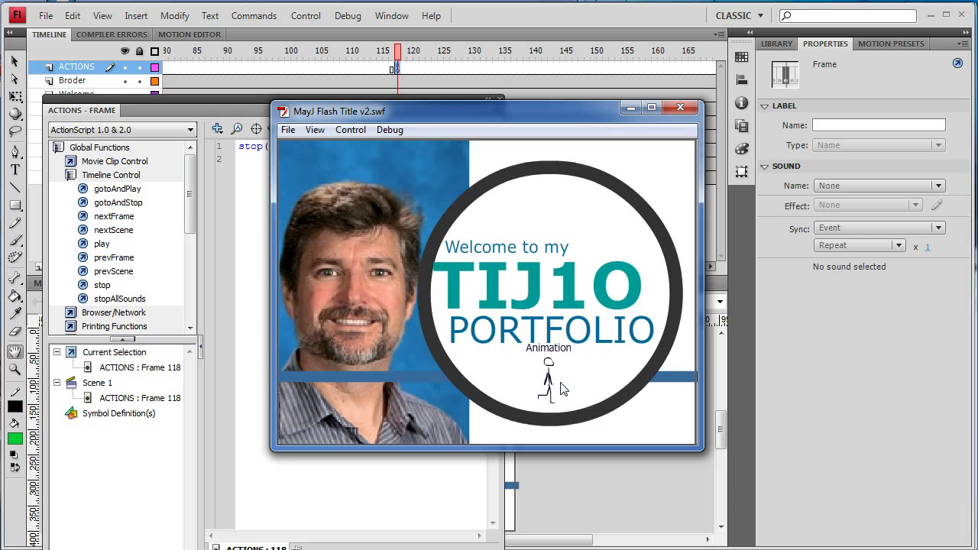
left_click(682, 109)
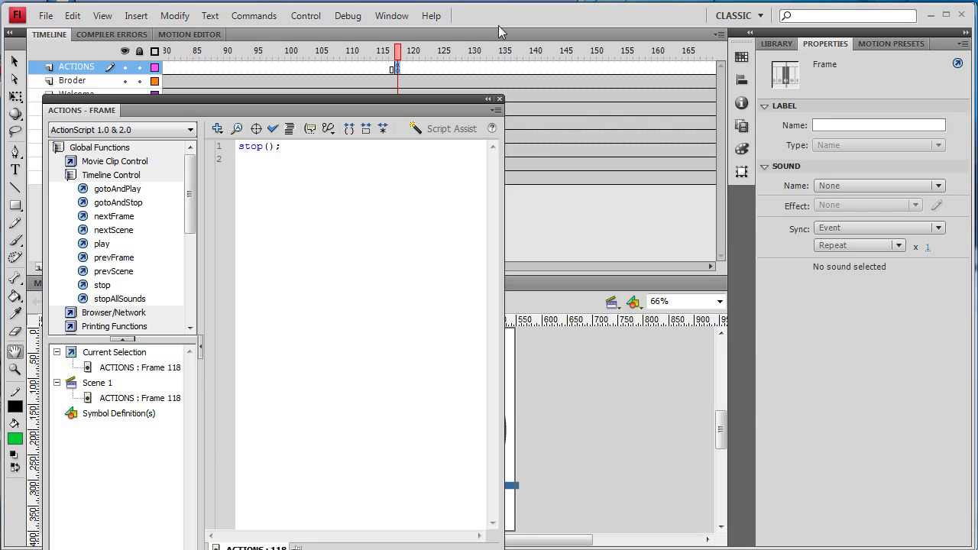
left_click(500, 99)
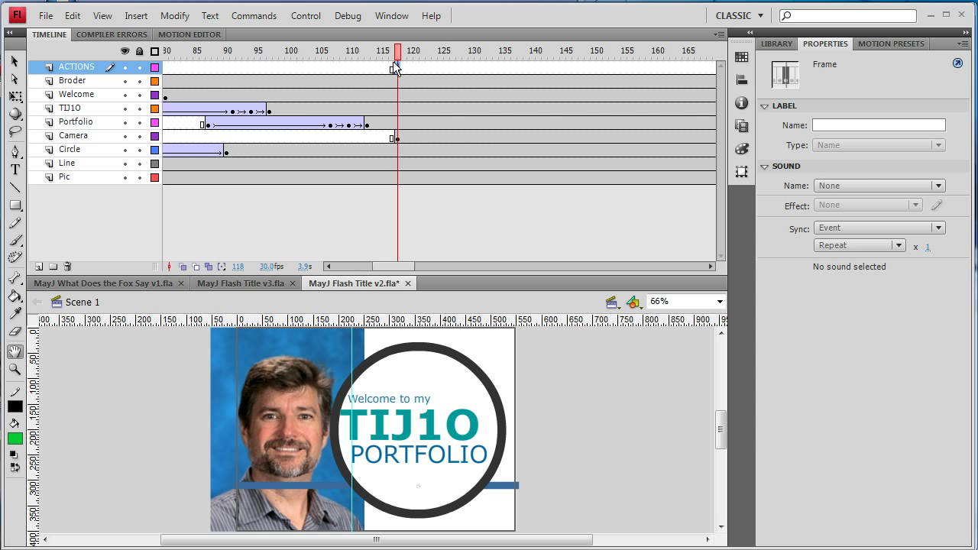
- Place the oval blue button from the common Buttons library near the stage's top-right corner, at about X 483, Y 41
left_click(390, 16)
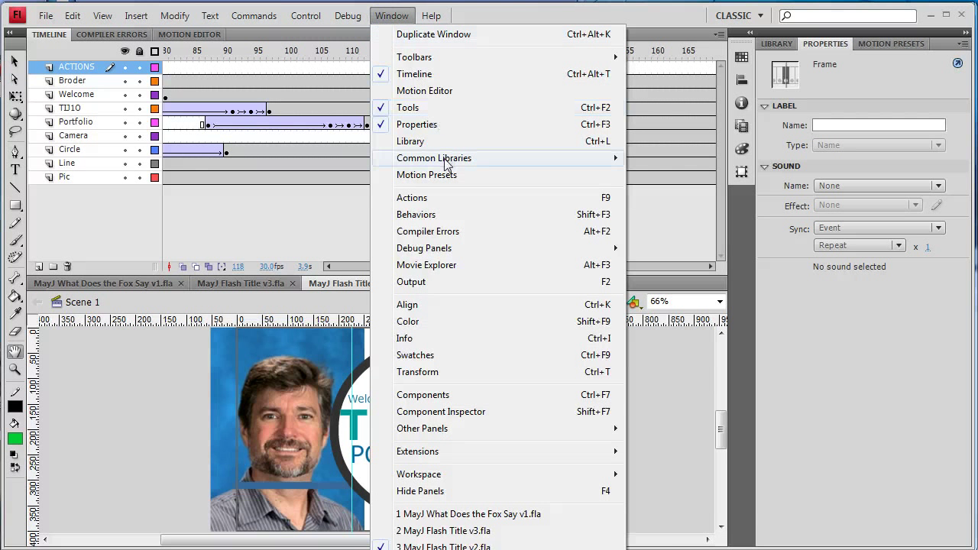
mouse_move(451, 160)
left_click(664, 159)
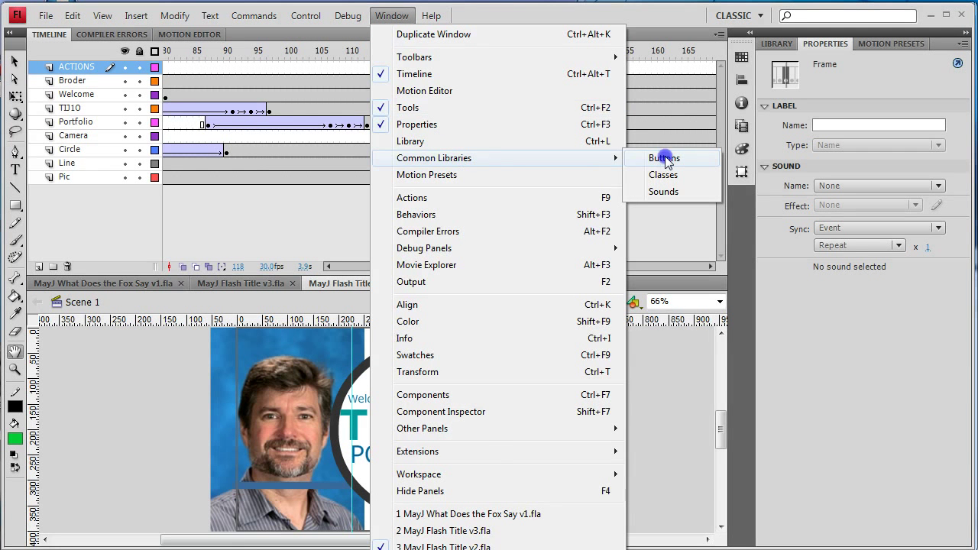
left_click_drag(627, 330, 675, 96)
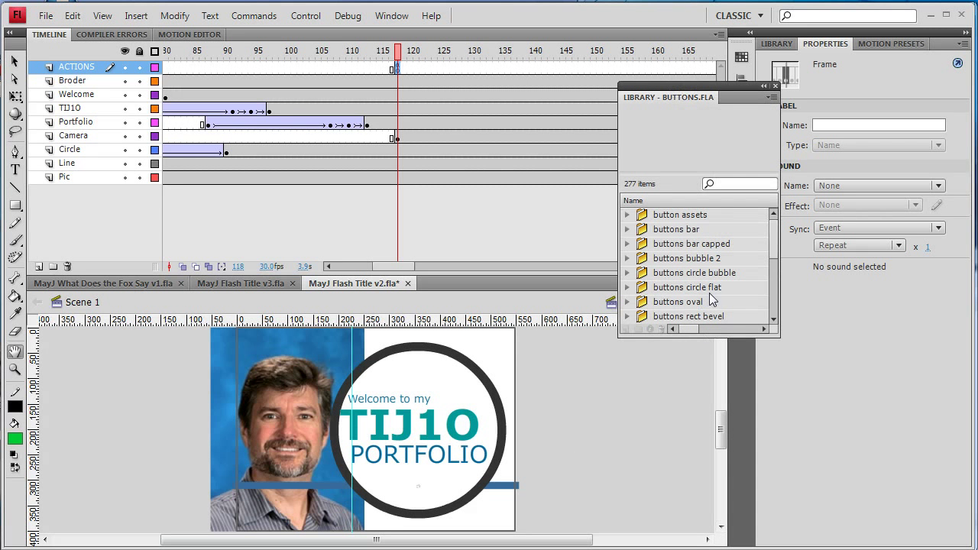
left_click(628, 303)
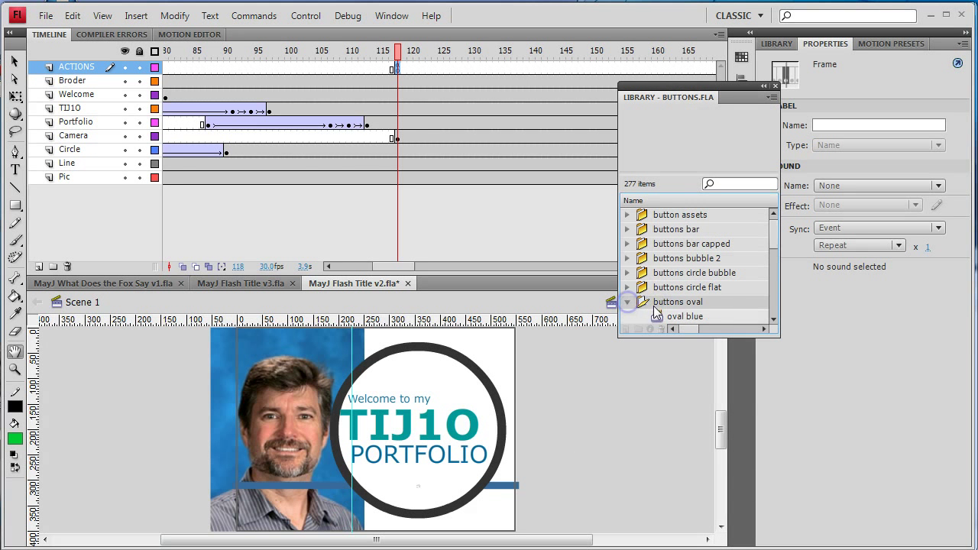
left_click(692, 317)
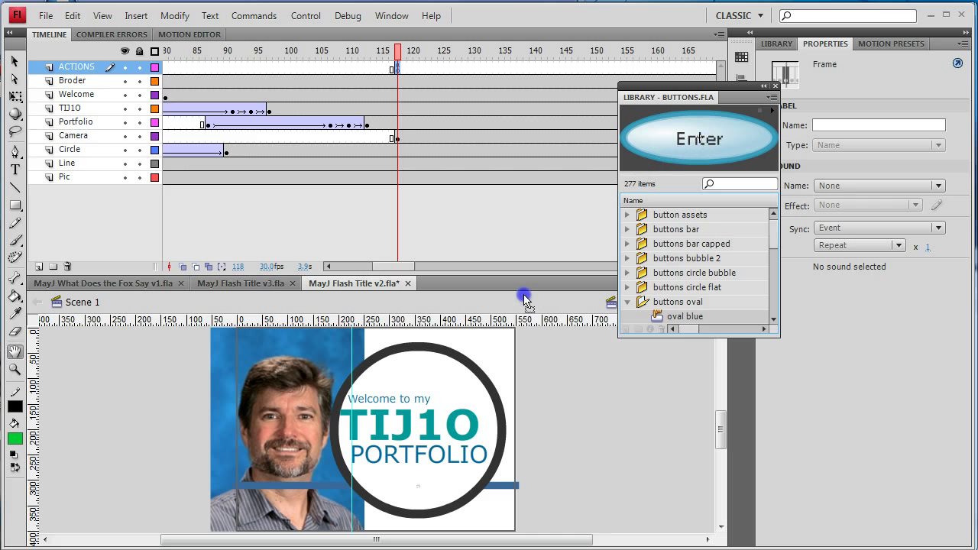
left_click_drag(524, 298, 482, 373)
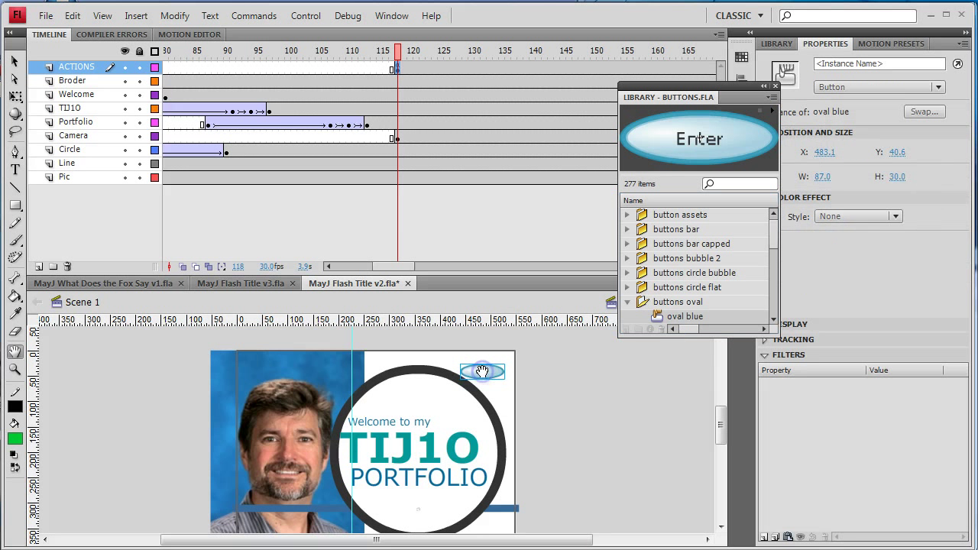
- Reopen the script editor, select the oval blue button instance on the stage to show its script, and reposition the editor window
left_click(405, 67)
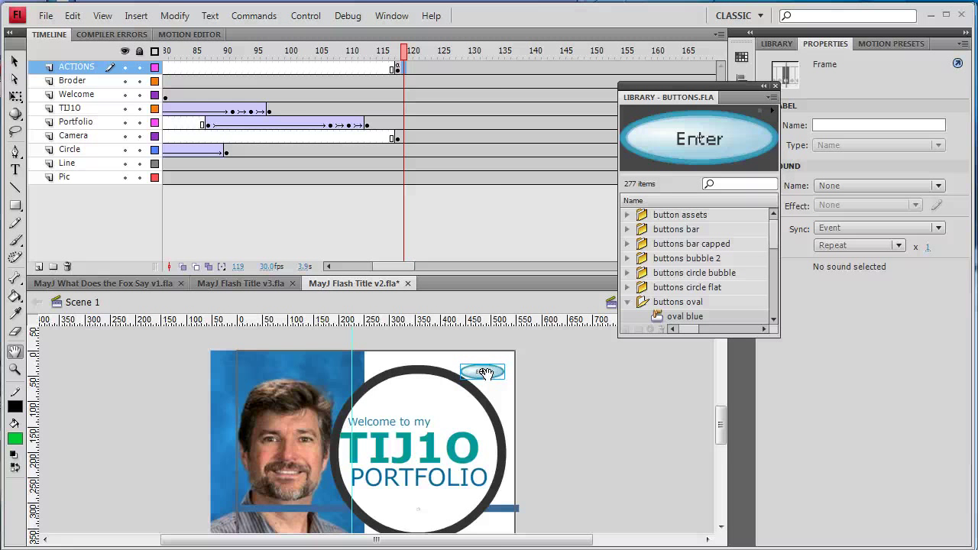
key("F9")
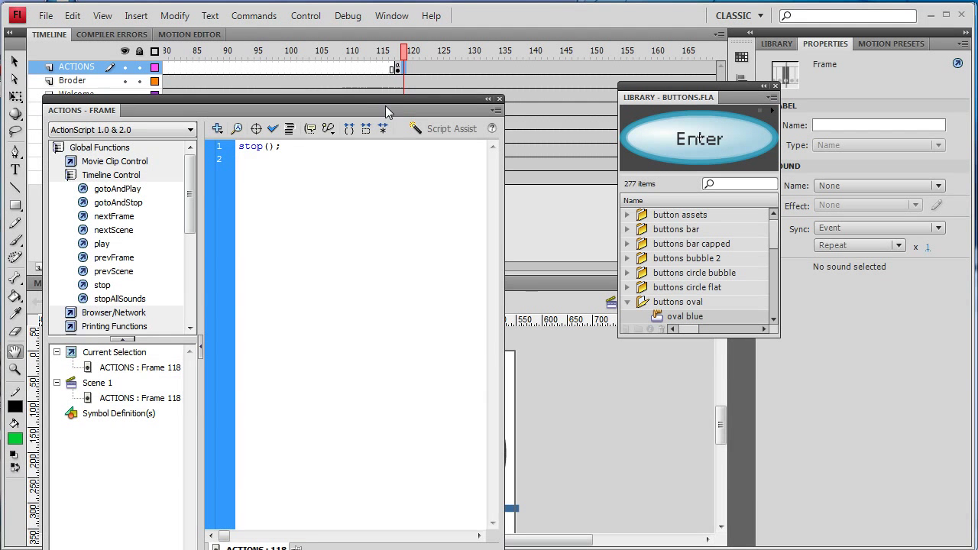
left_click_drag(382, 102, 304, 109)
left_click(396, 67)
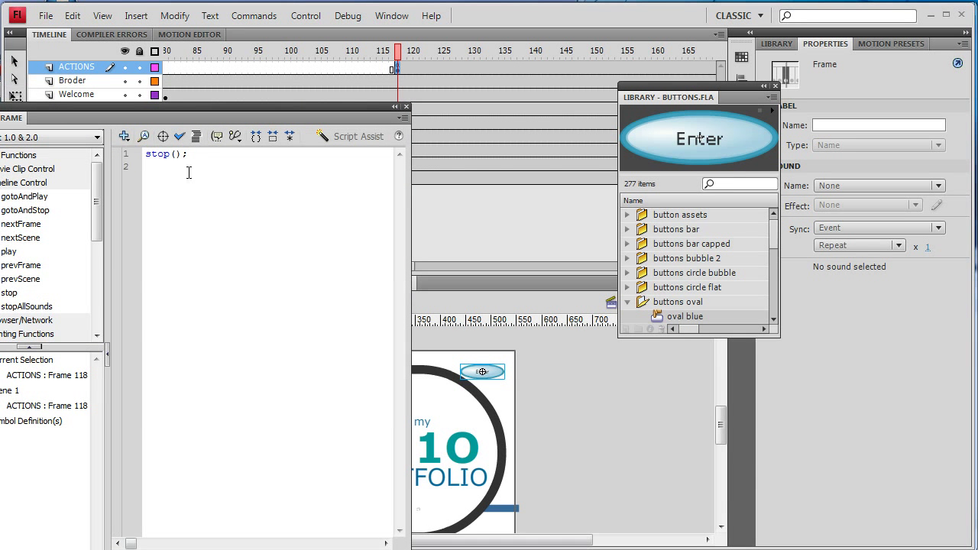
left_click(14, 61)
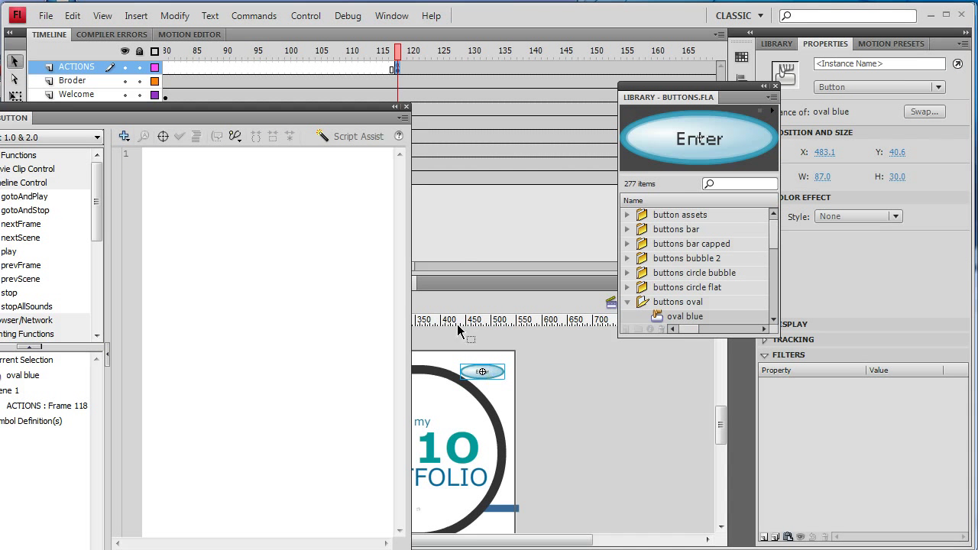
left_click_drag(239, 106, 321, 60)
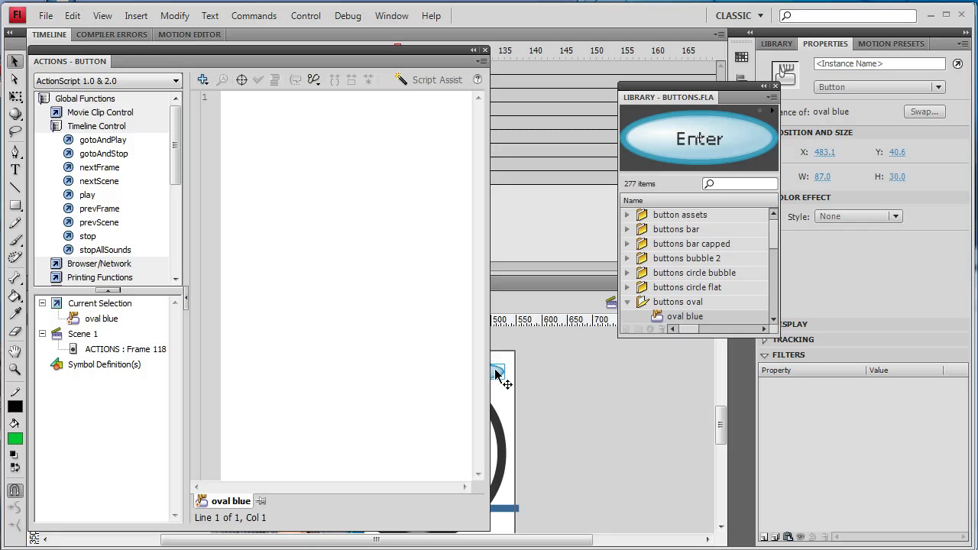
- Add an on (release) handler from the Movie Clip Control functions to the oval blue button's script
left_click(60, 128)
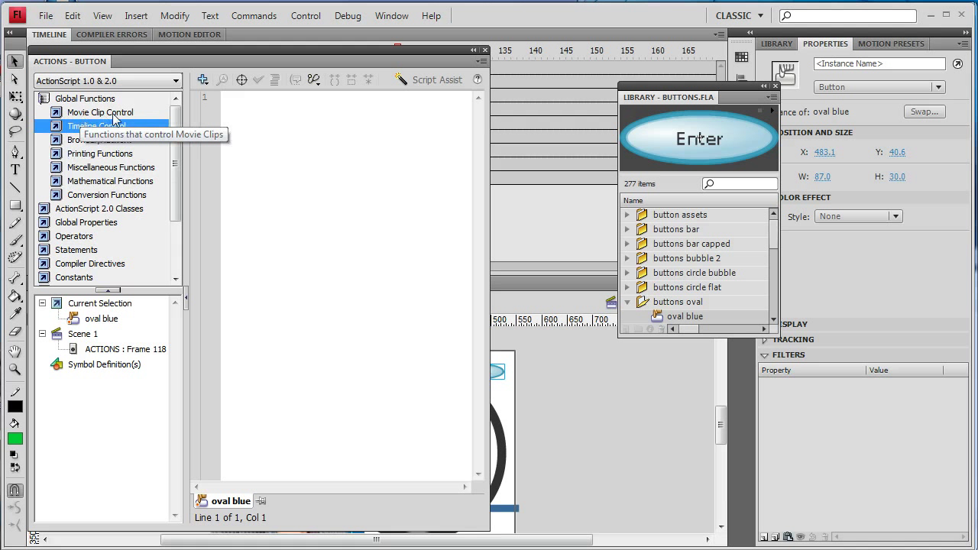
left_click(64, 98)
left_click(65, 99)
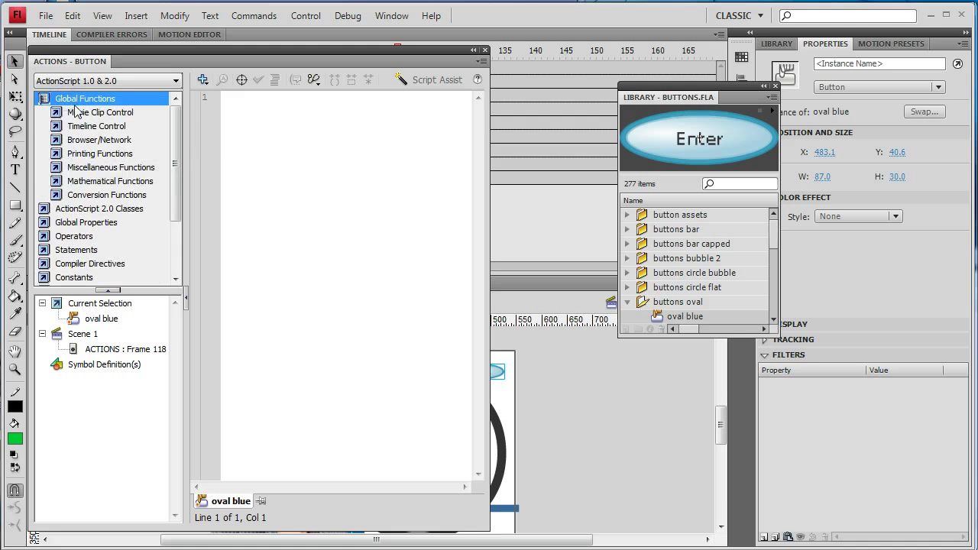
left_click(83, 114)
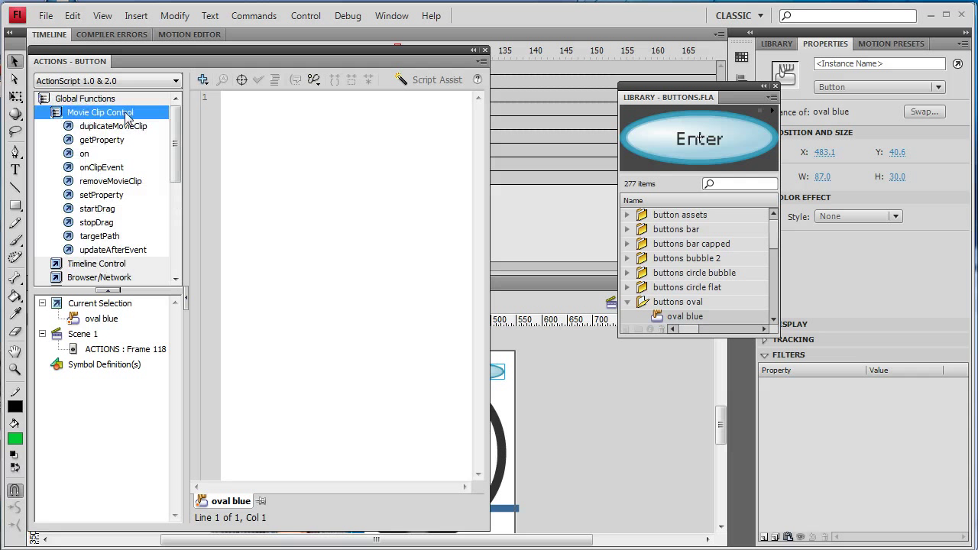
double_click(67, 154)
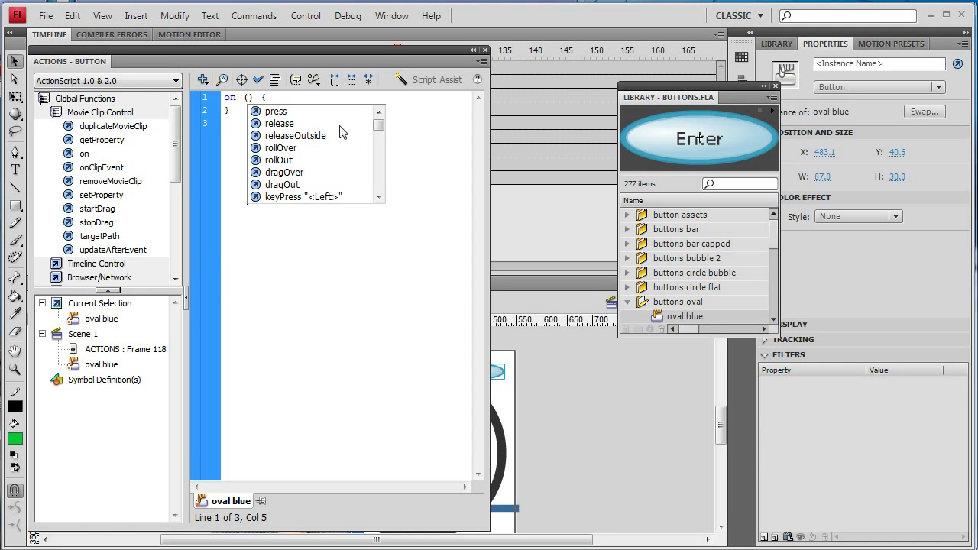
double_click(257, 126)
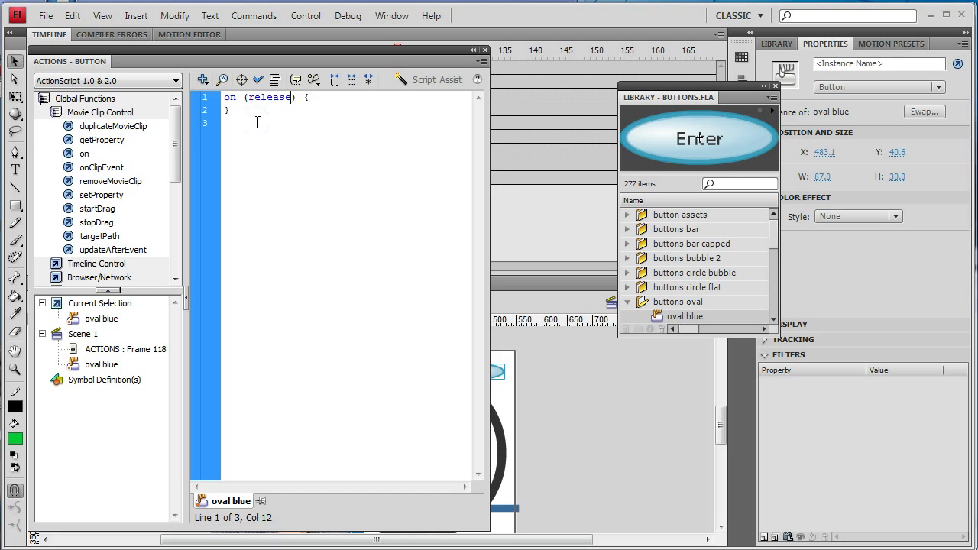
- Insert the Timeline Control function play() inside the button's on (release) handler, remove the extra blank line, and close the script editor
left_click(322, 97)
left_click(91, 114)
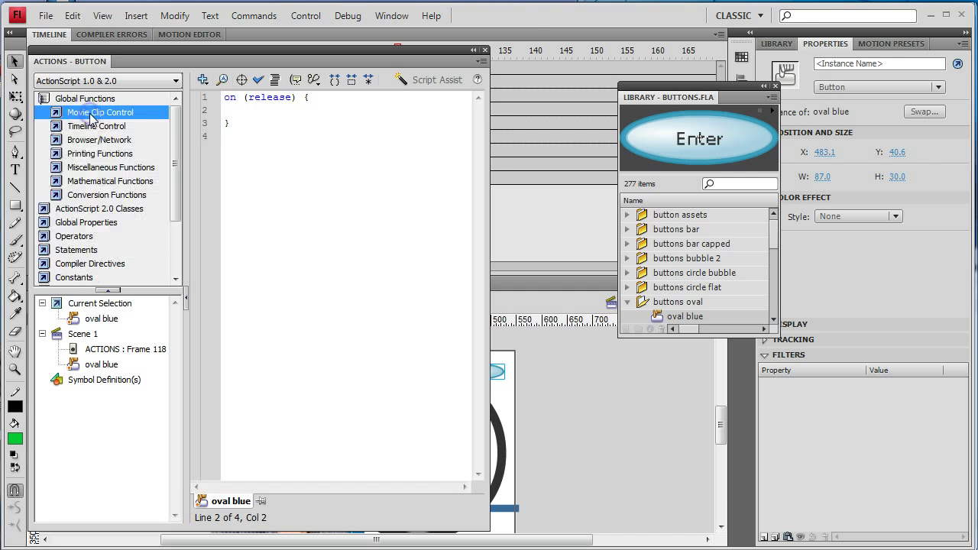
left_click(88, 128)
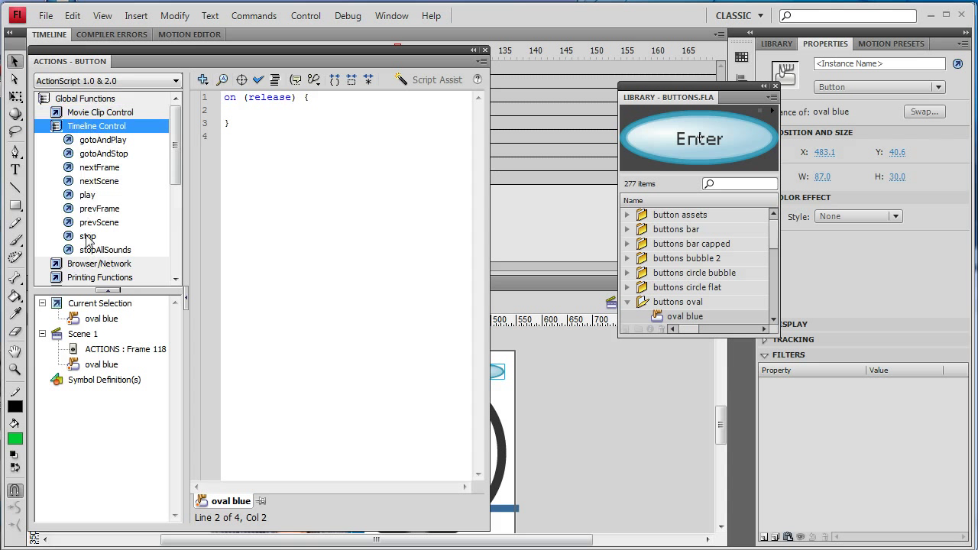
left_click(69, 197)
double_click(69, 196)
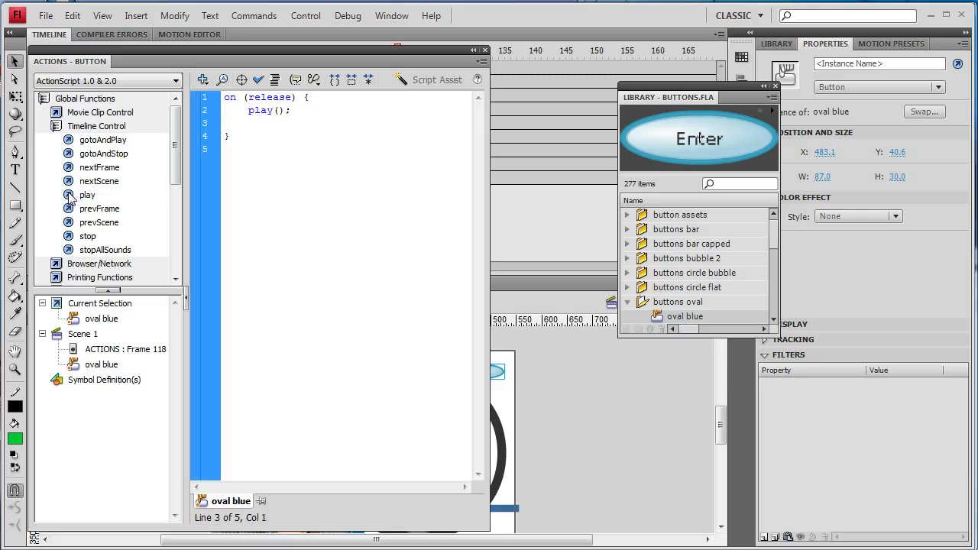
key("BackSpace")
left_click(336, 120)
left_click(485, 51)
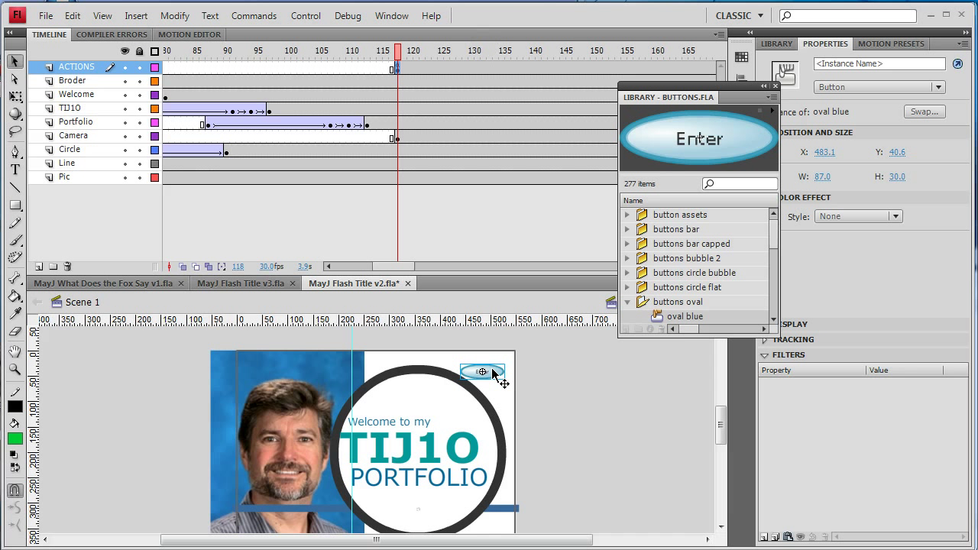
- Nudge the oval blue button down to about Y 42, and try its Enter action in a test of the movie
left_click_drag(494, 372, 493, 374)
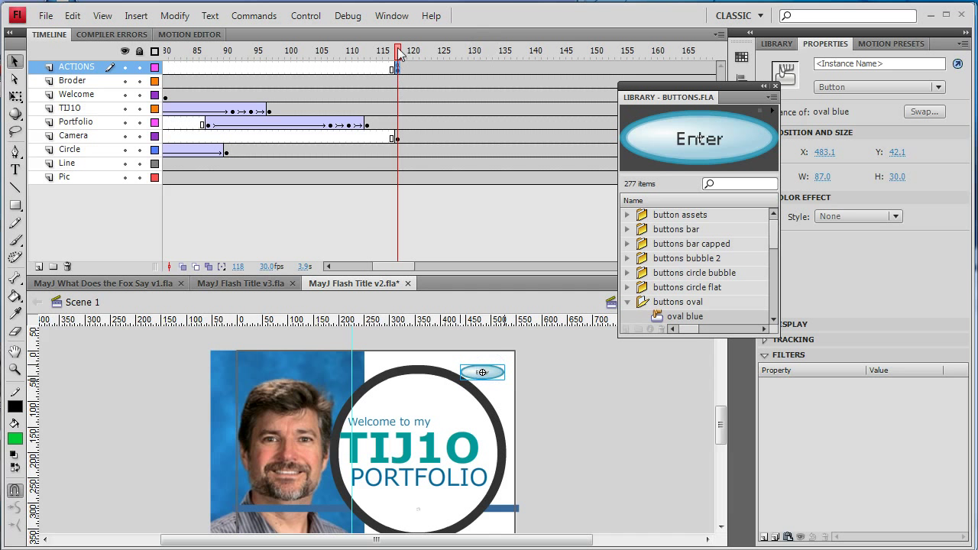
mouse_move(398, 52)
left_mouse_down()
mouse_move(379, 52)
mouse_move(400, 54)
left_mouse_up()
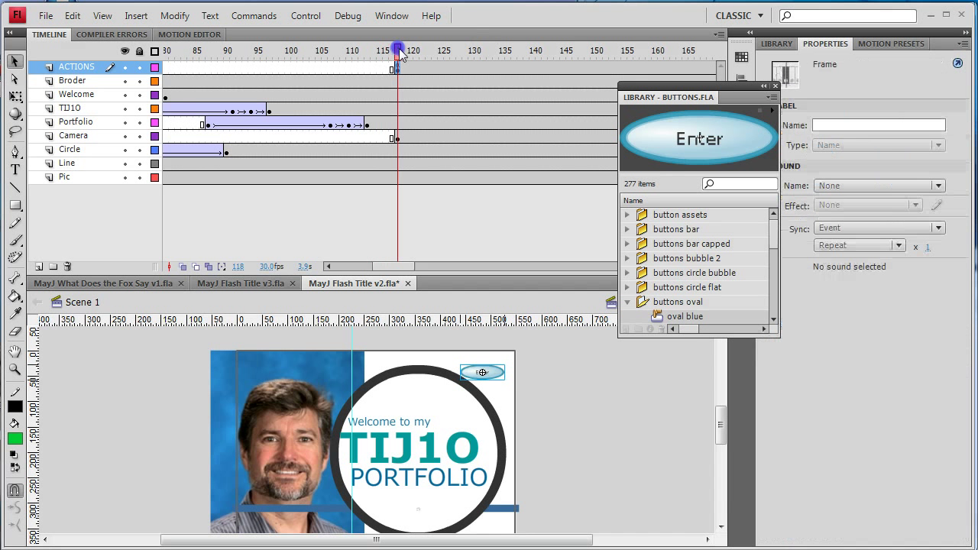
key("ctrl+Return")
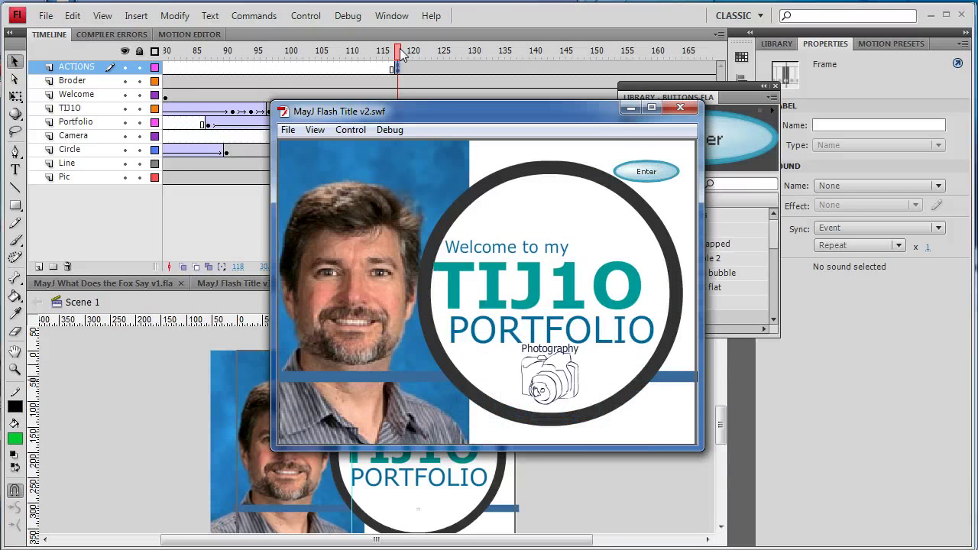
left_click(652, 176)
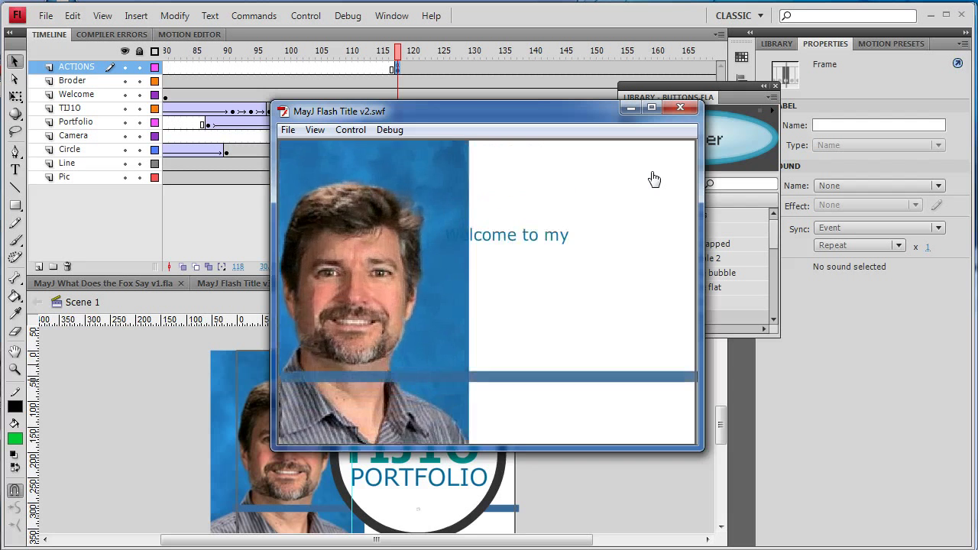
left_click(682, 109)
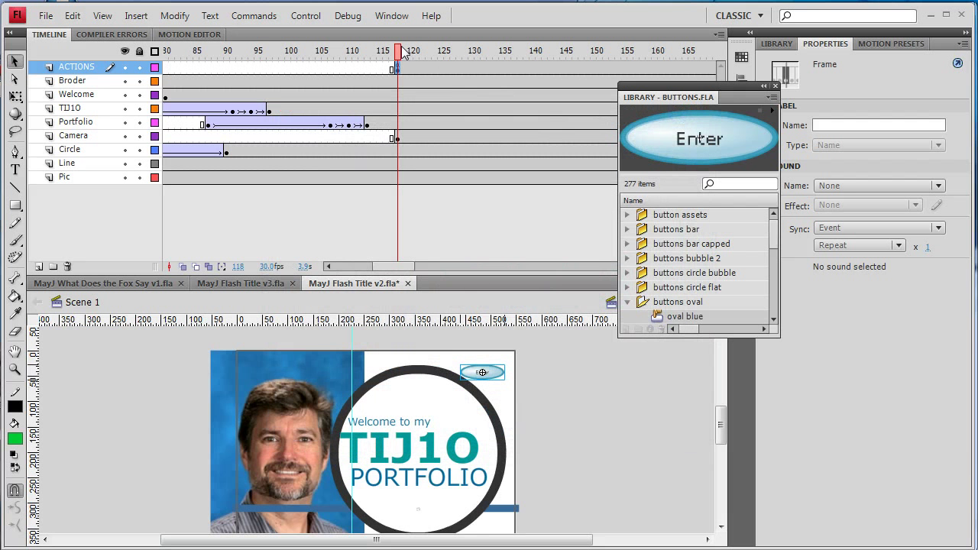
- Close the Buttons library and remove all frames from 119 onward on every layer of the timeline
left_click(776, 86)
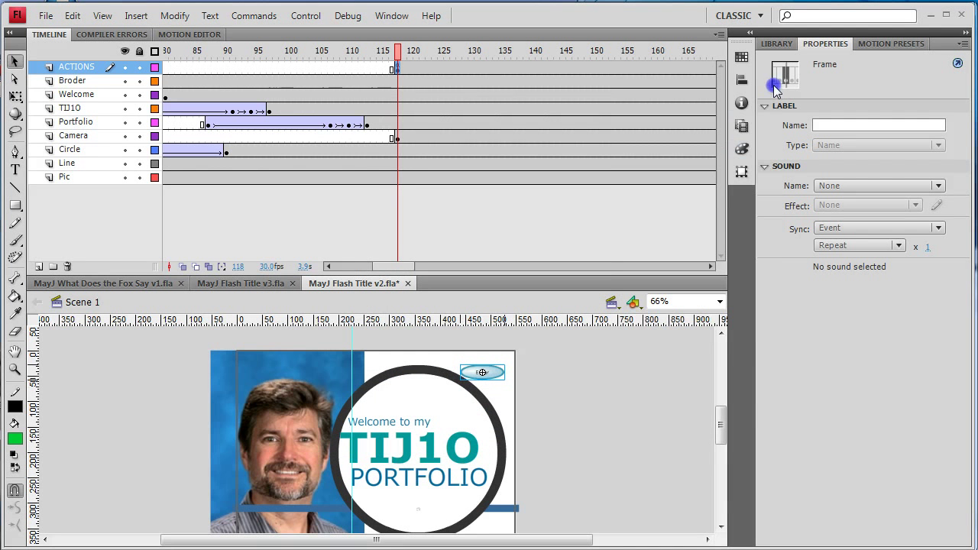
left_click(399, 54)
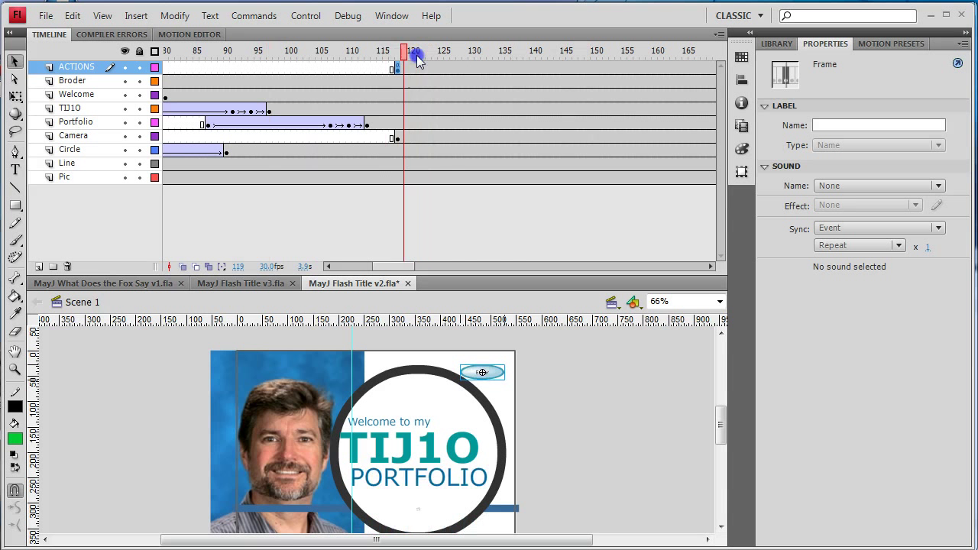
left_click(400, 61)
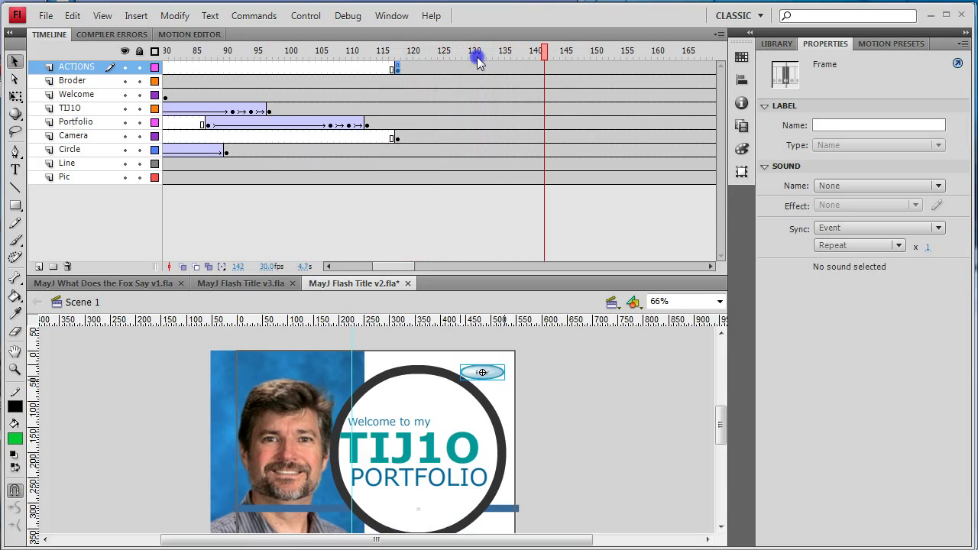
left_click_drag(649, 59, 504, 59)
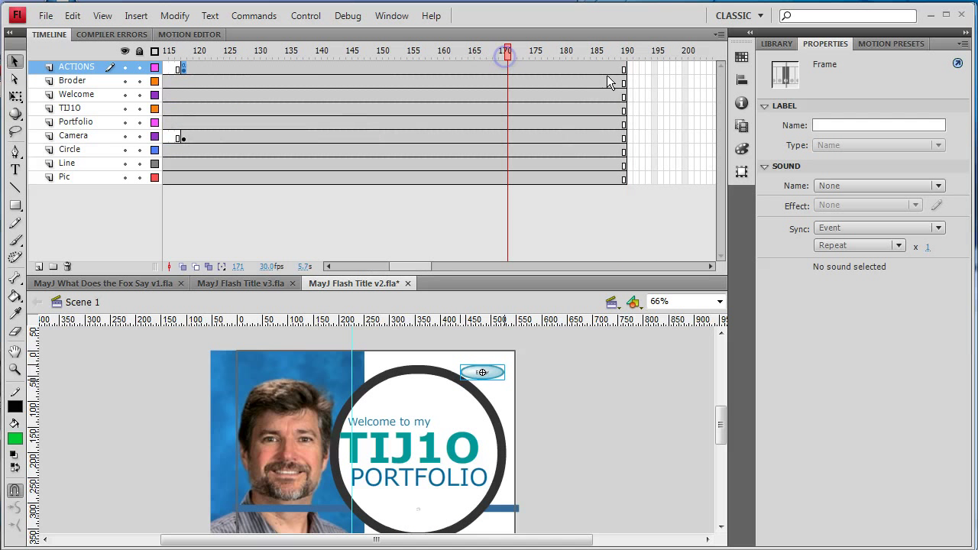
left_click_drag(648, 69, 193, 210)
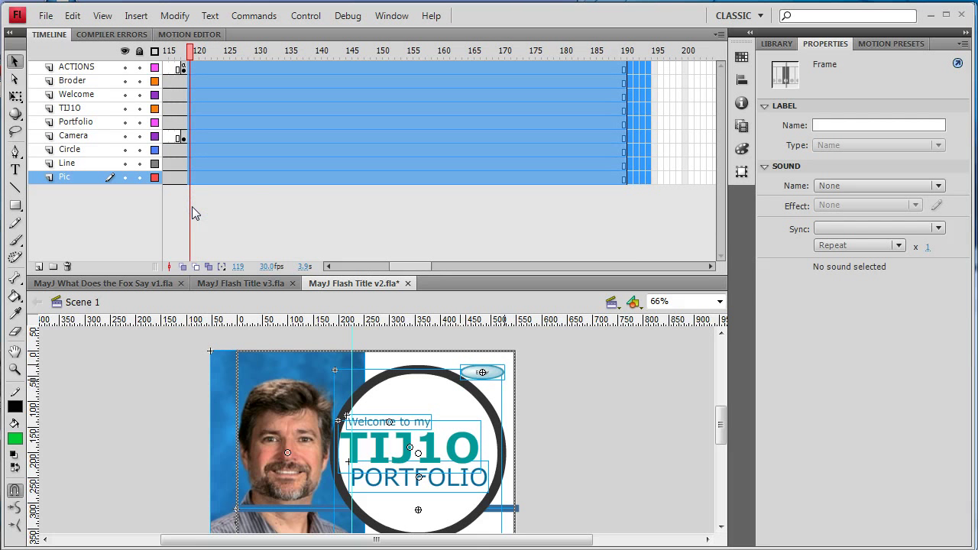
left_click(192, 206)
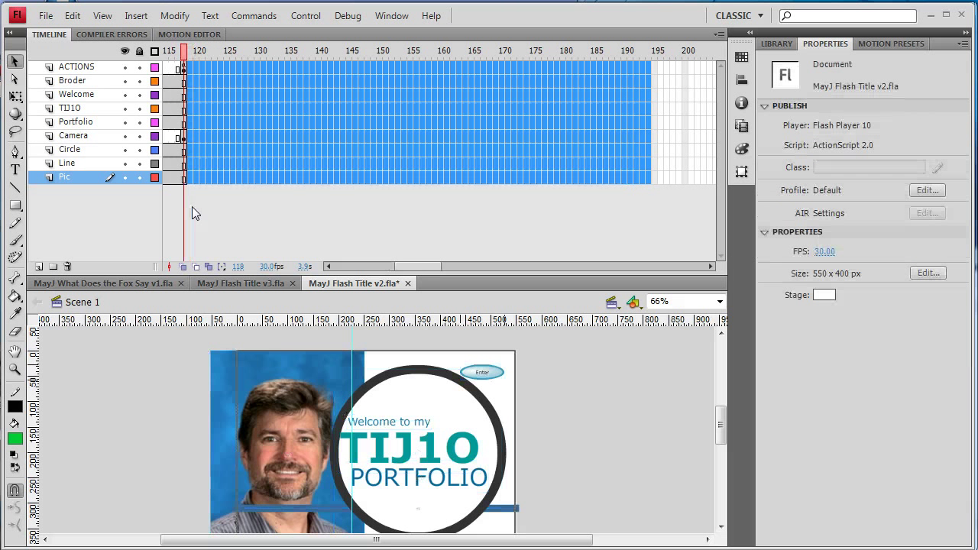
- Play the shortened timeline through to frame 118, test the movie again with its Enter button, and close the preview
left_click_drag(182, 51, 190, 49)
key("Return")
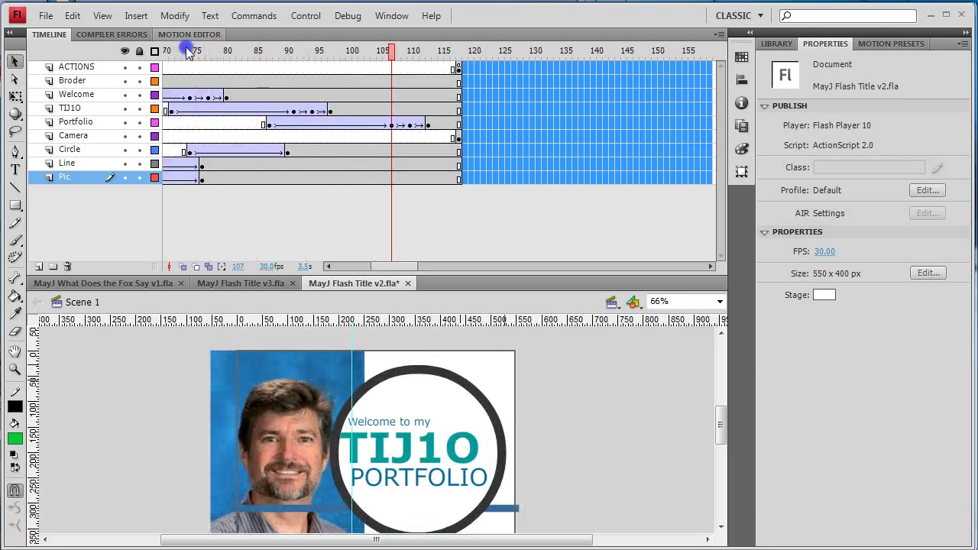
left_click(481, 90)
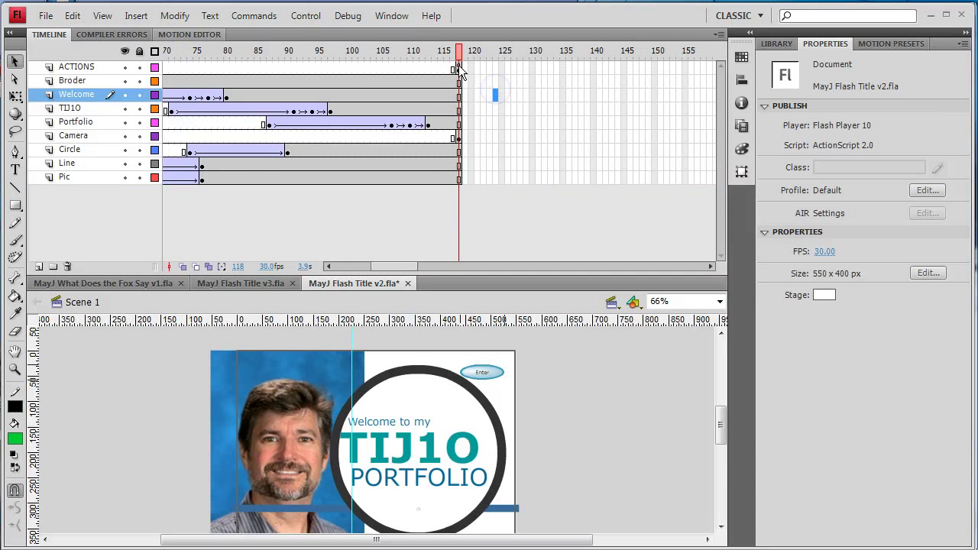
left_click(459, 69)
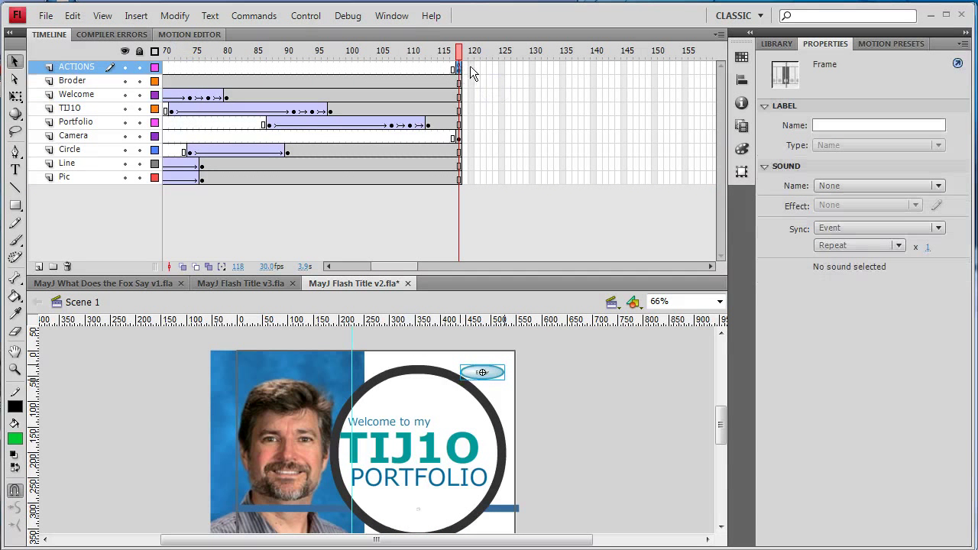
key("ctrl+Return")
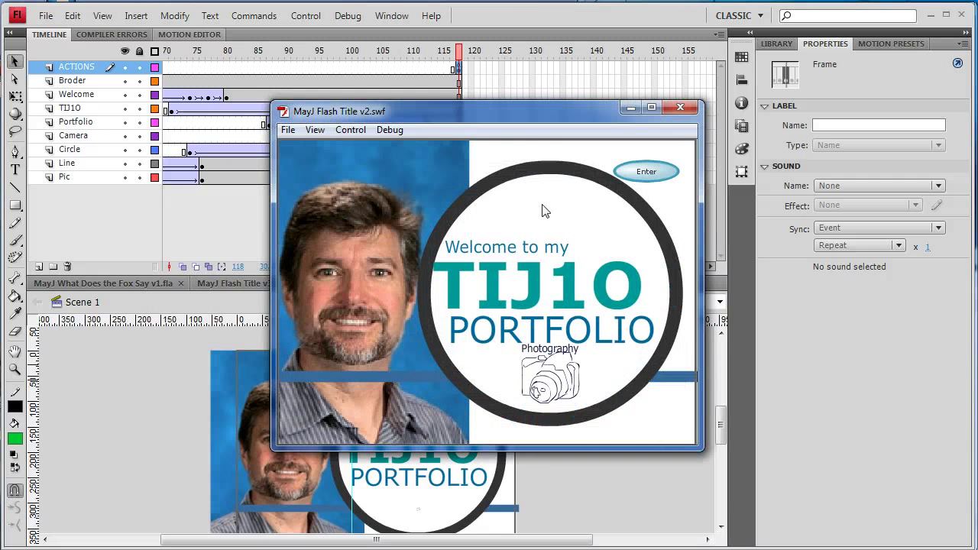
left_click(649, 172)
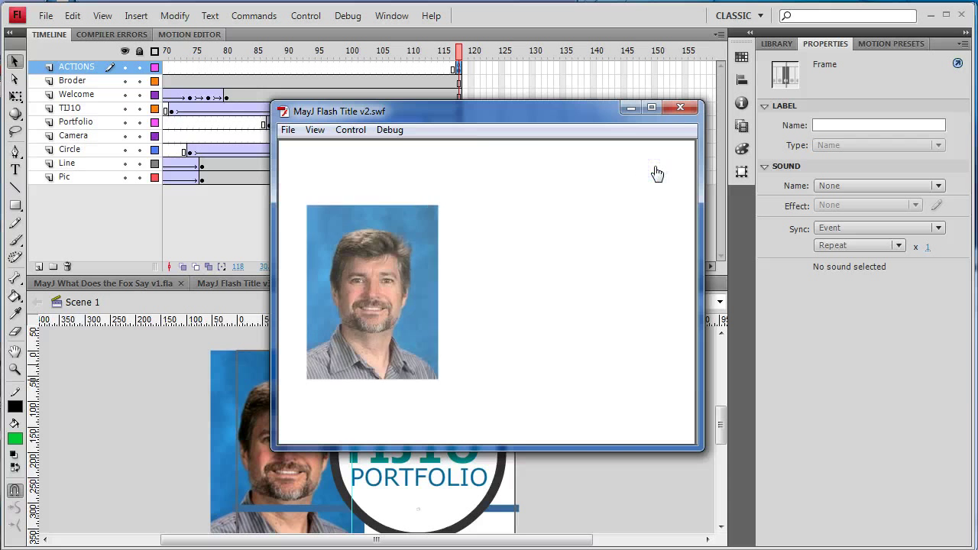
left_click(680, 112)
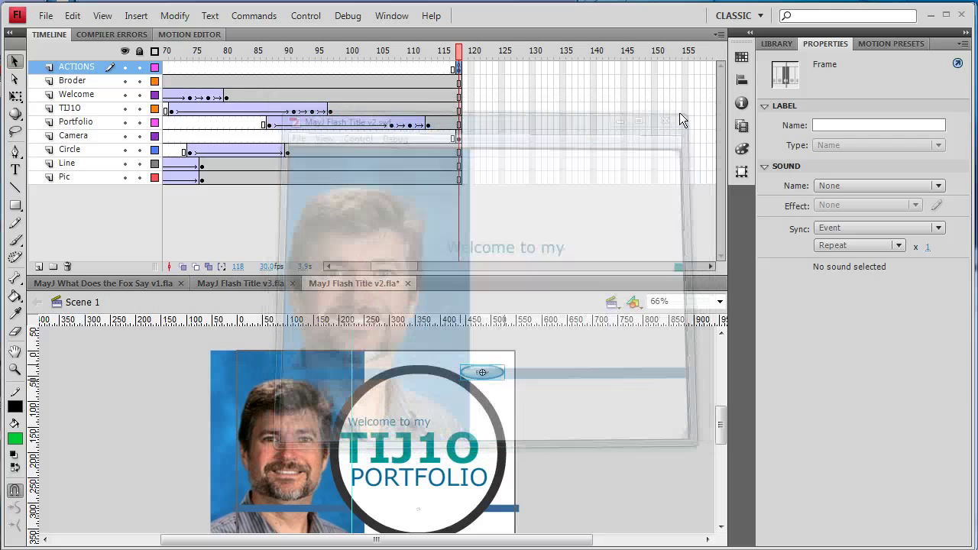